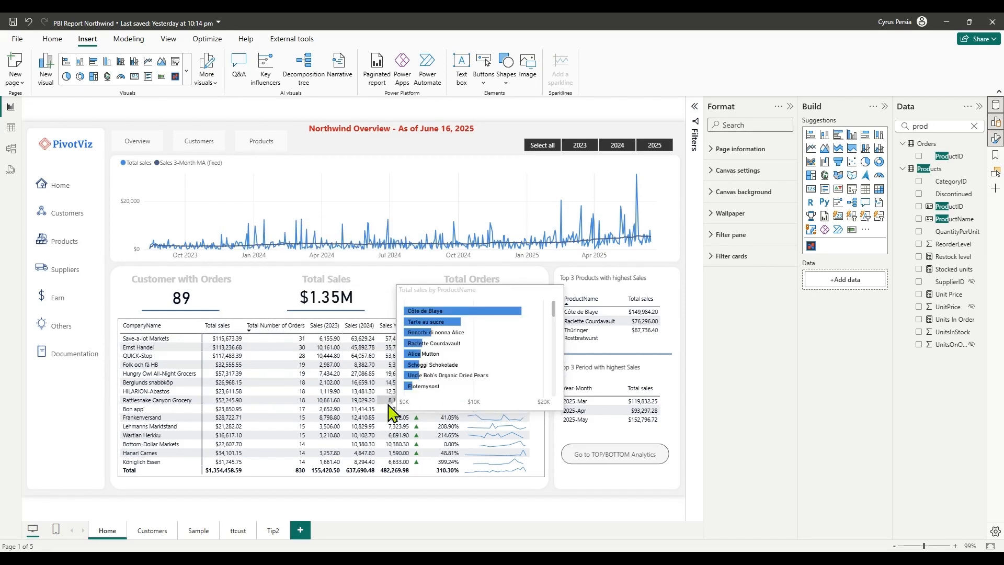
- Add a new report page and set its canvas type to Tooltip with Top vertical alignment
left_click(301, 531)
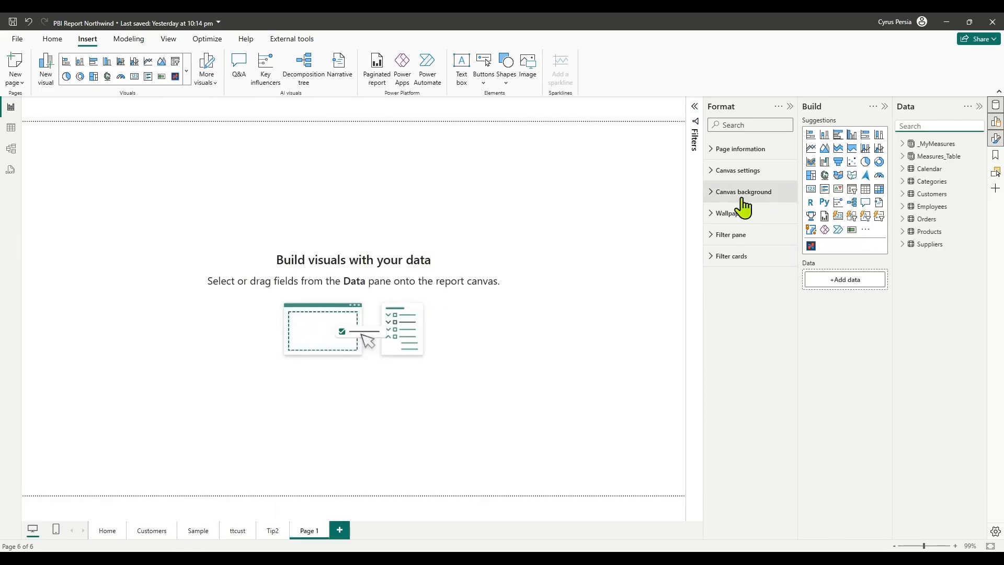
left_click(713, 171)
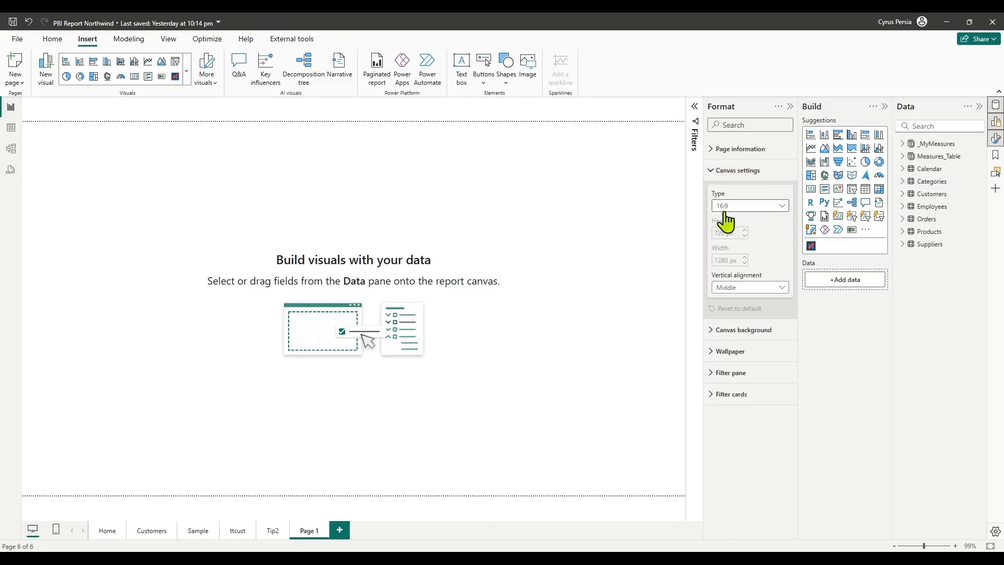
left_click(784, 209)
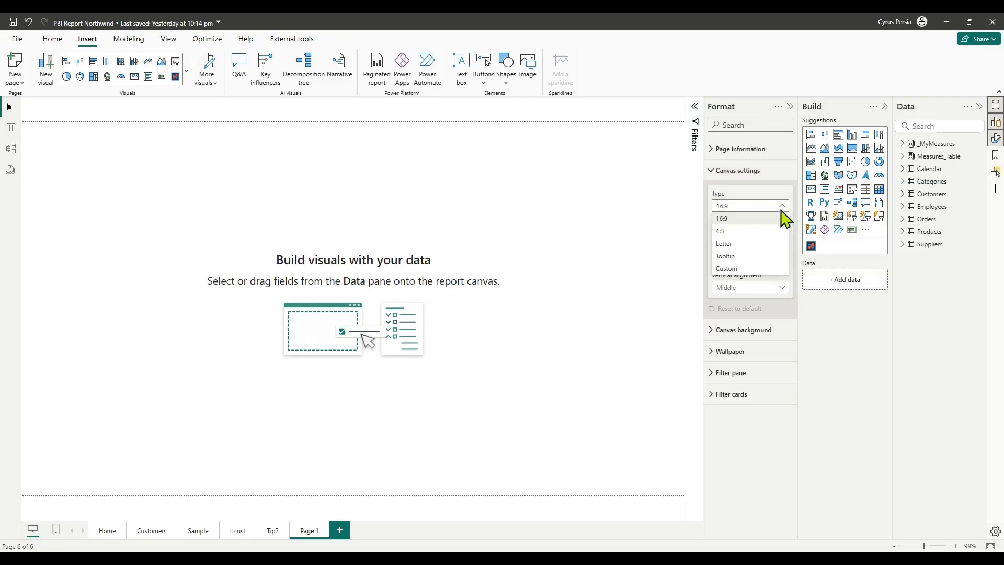
left_click(732, 256)
left_click(782, 287)
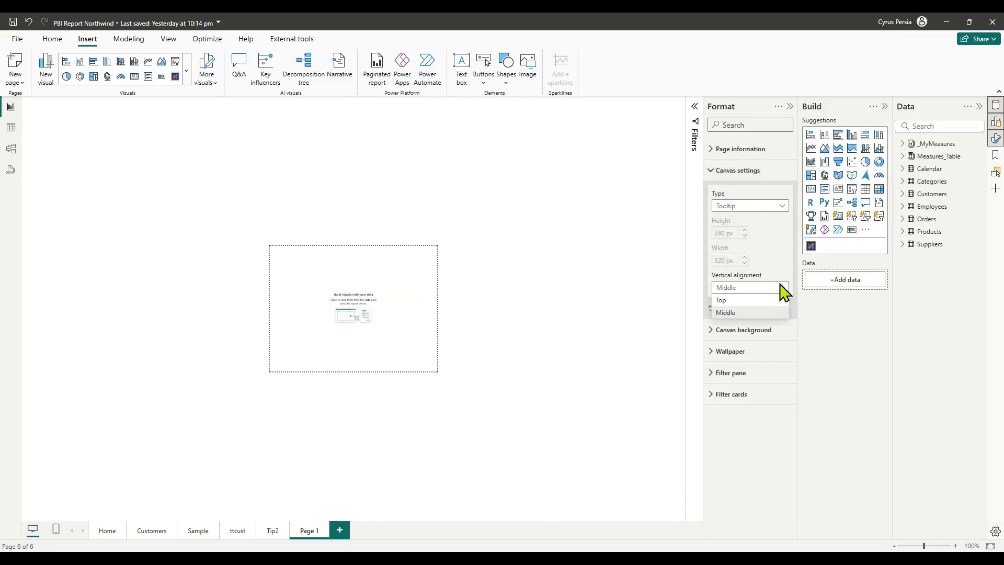
left_click(727, 302)
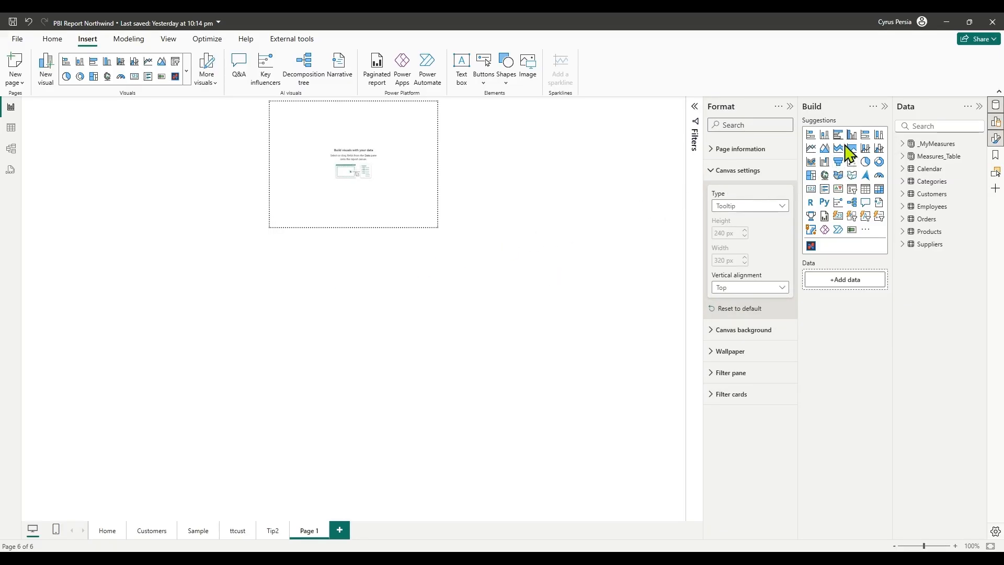
- Insert a stacked bar chart on the tooltip page with ProductName on the Y-axis and Total sales on the X-axis
left_click(811, 136)
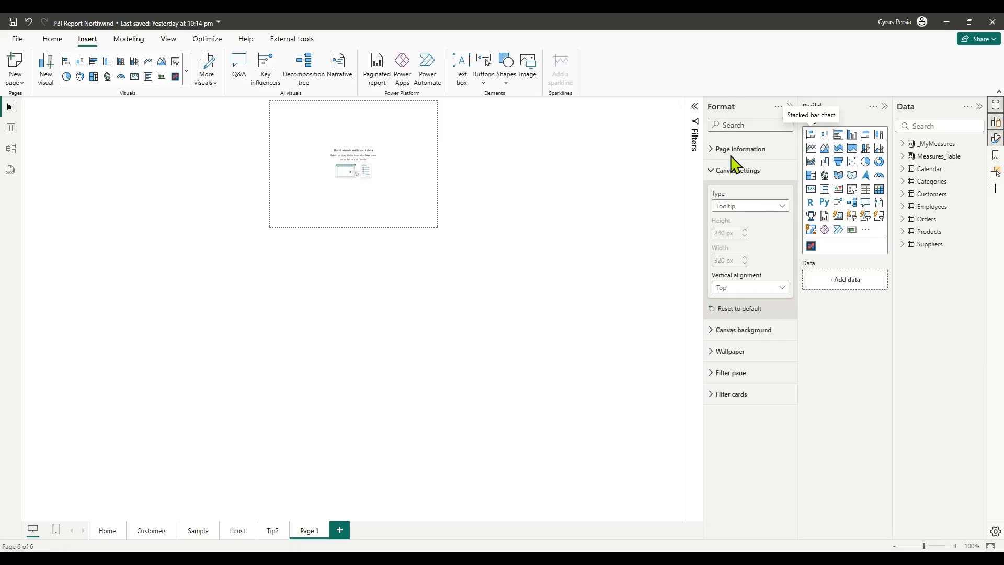
left_click(926, 124)
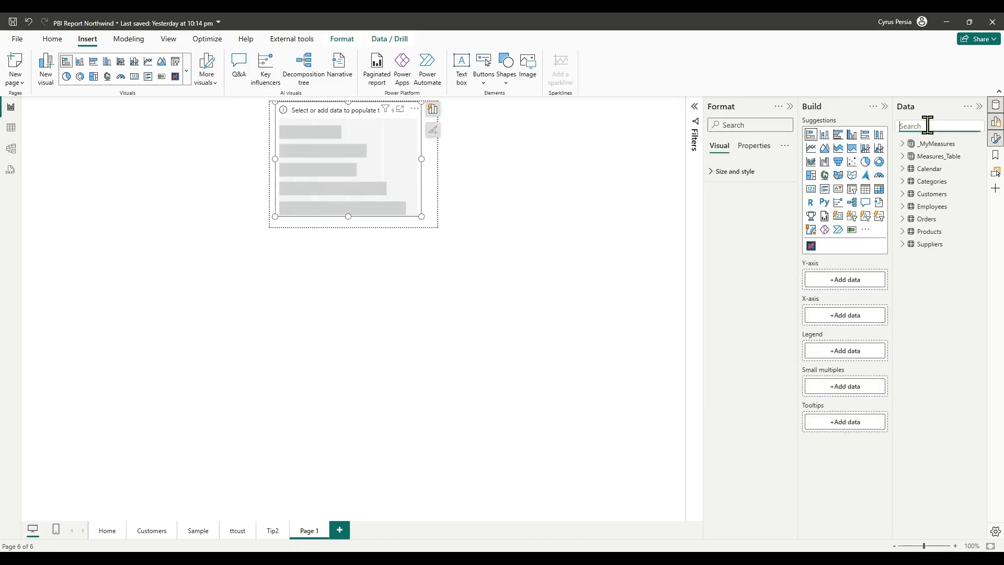
type("prod")
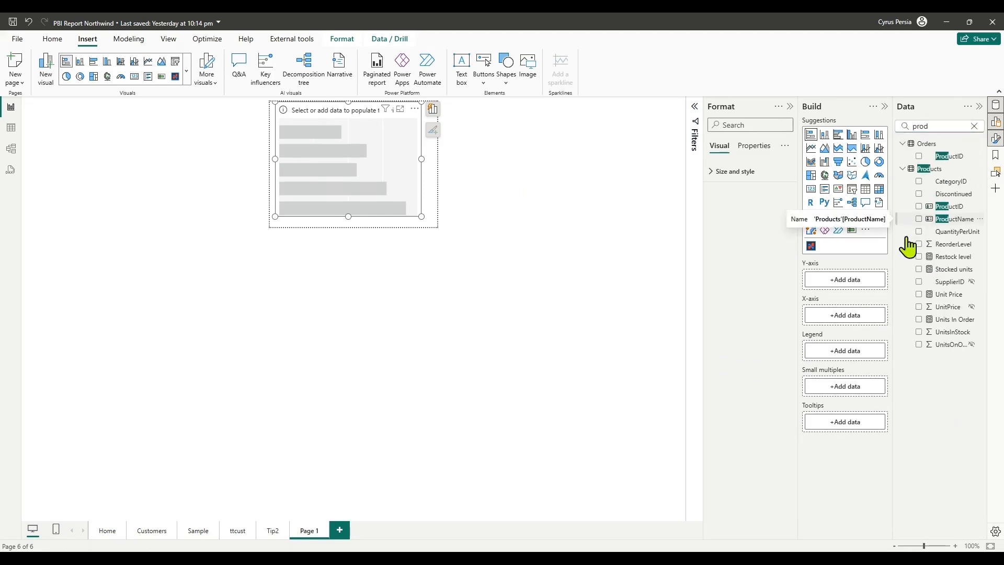
left_click_drag(909, 245, 845, 280)
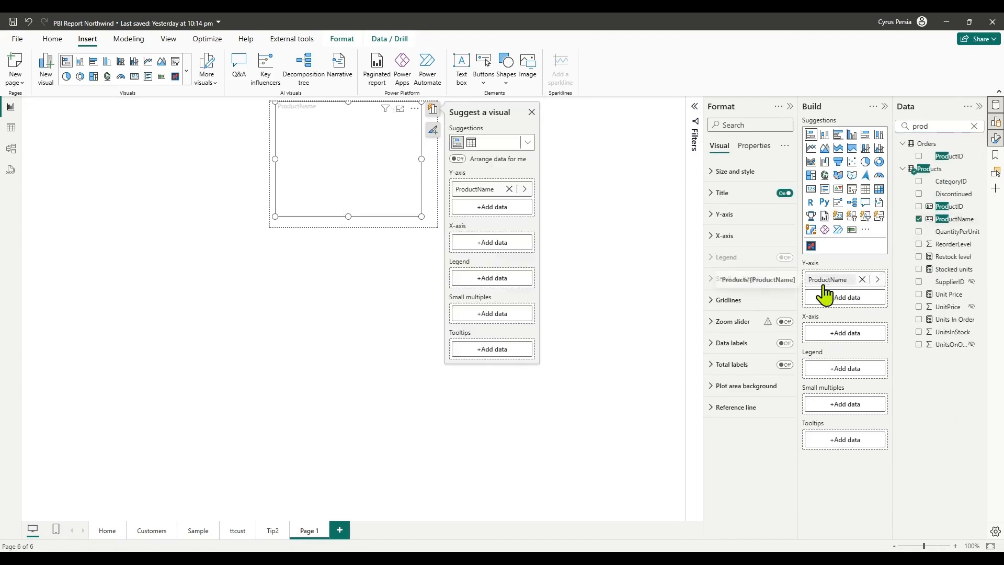
left_click(974, 126)
type("total")
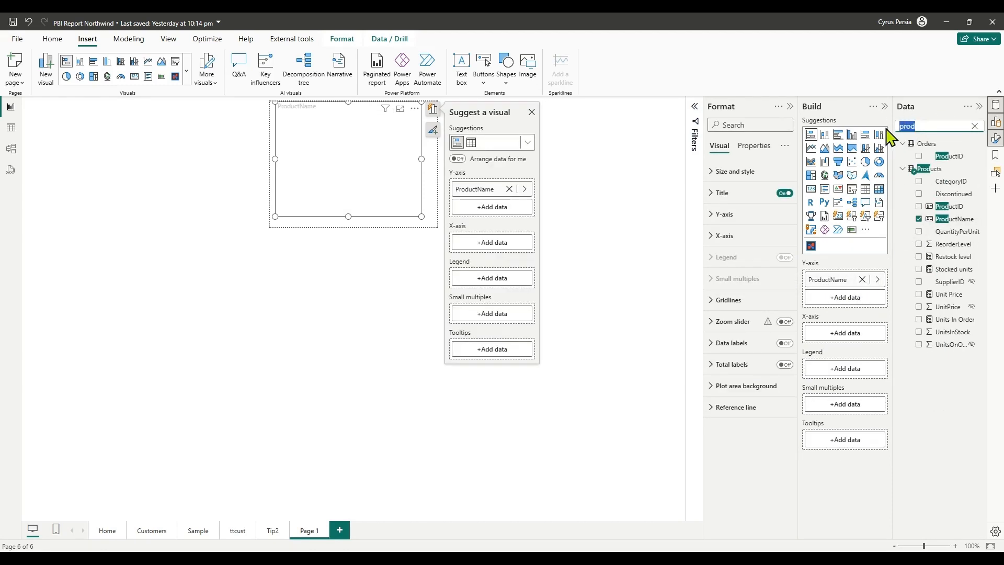
left_click(919, 218)
left_click(625, 186)
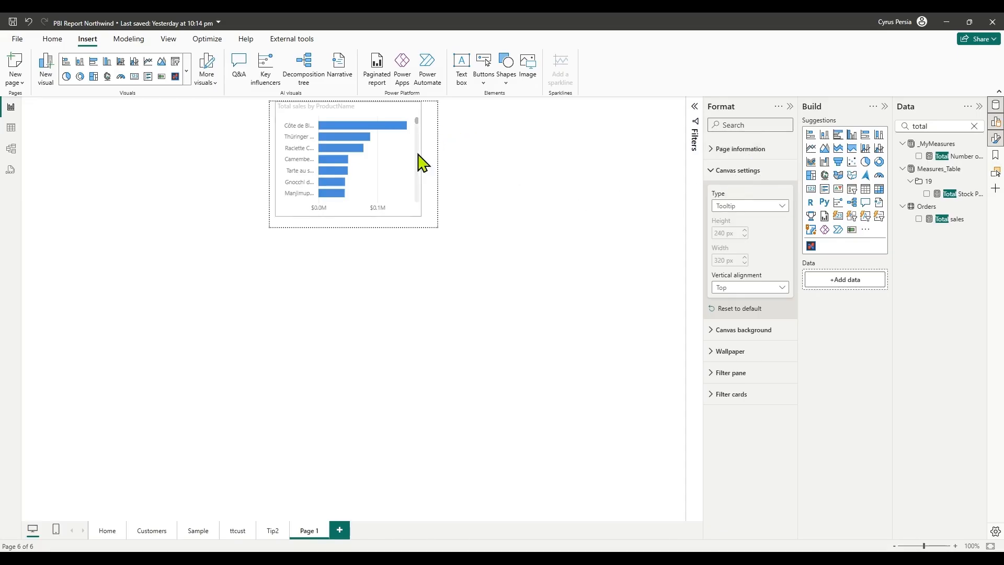
- Turn off the Y-axis values of the bar chart
left_click(406, 219)
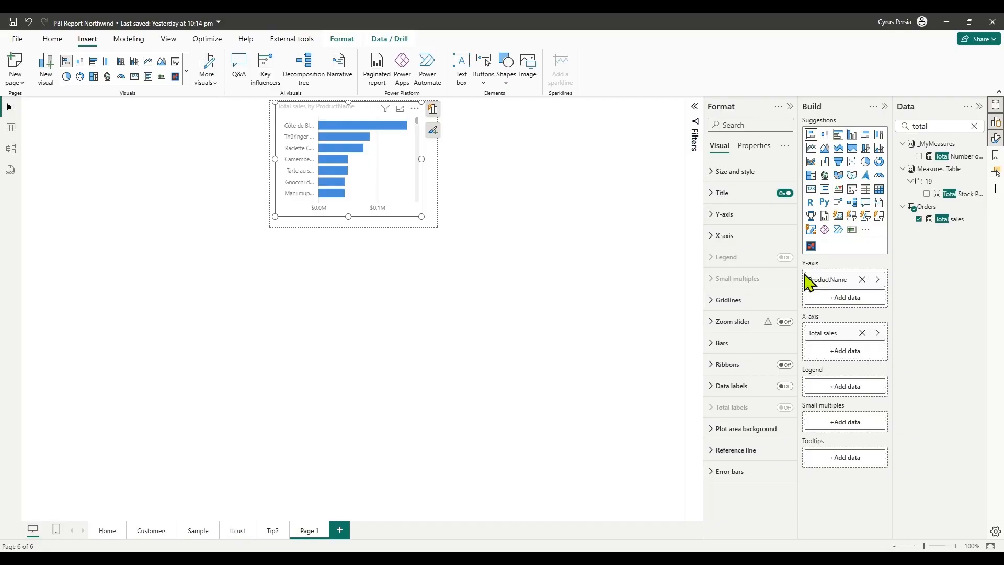
left_click(712, 215)
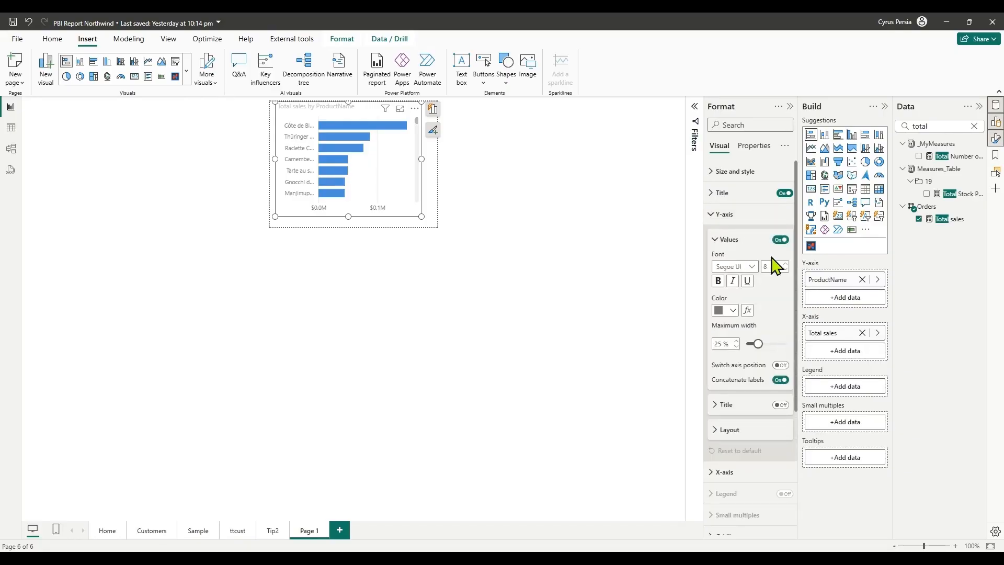
left_click(780, 240)
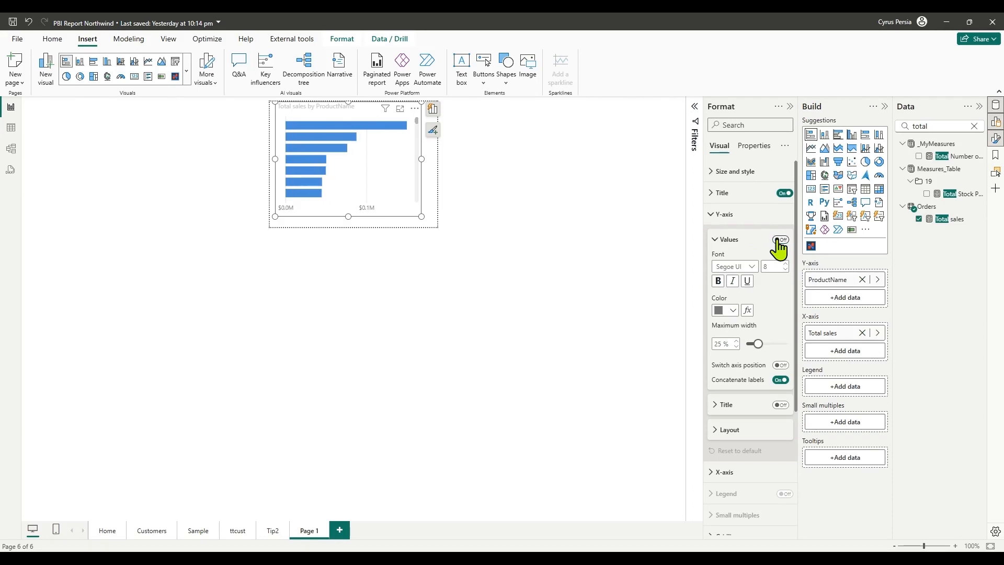
left_click(712, 215)
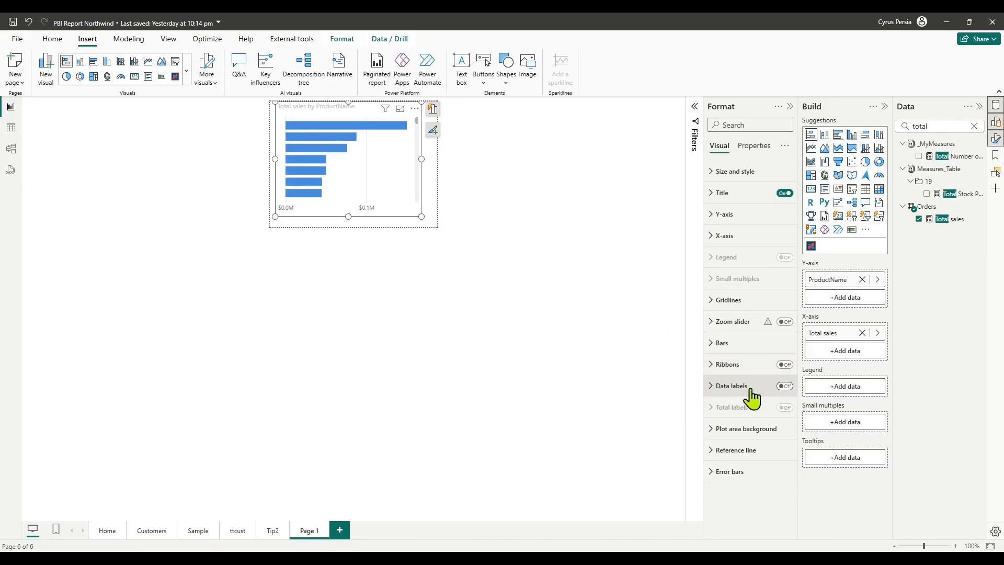
- Turn on the bar chart's data labels and use ProductName as their value field
left_click(789, 387)
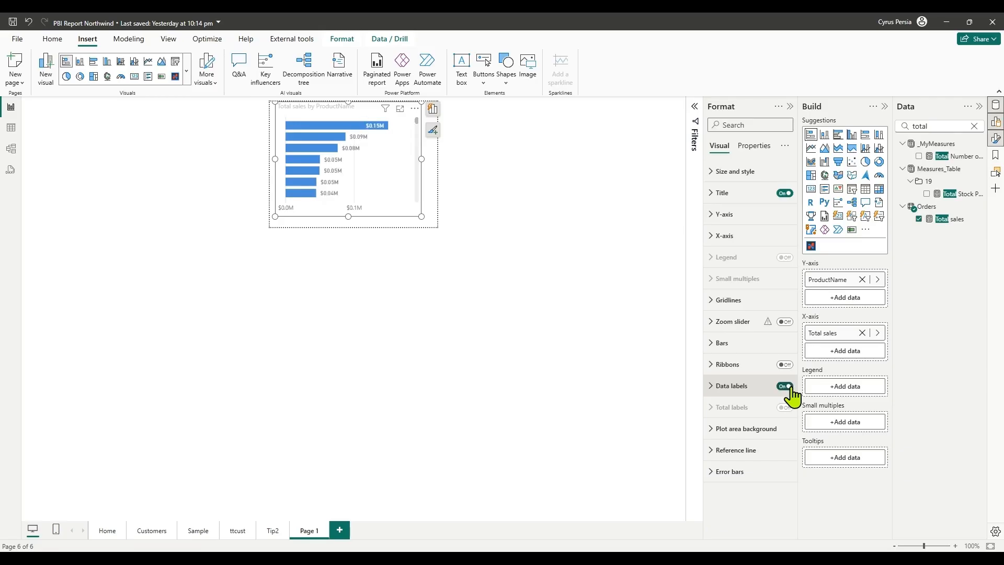
left_click(711, 388)
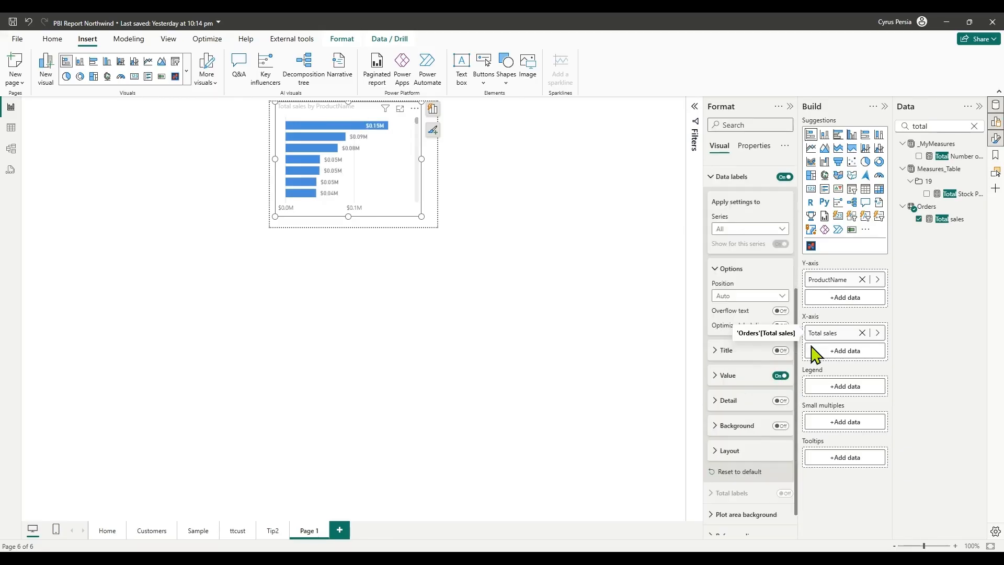
left_click(715, 384)
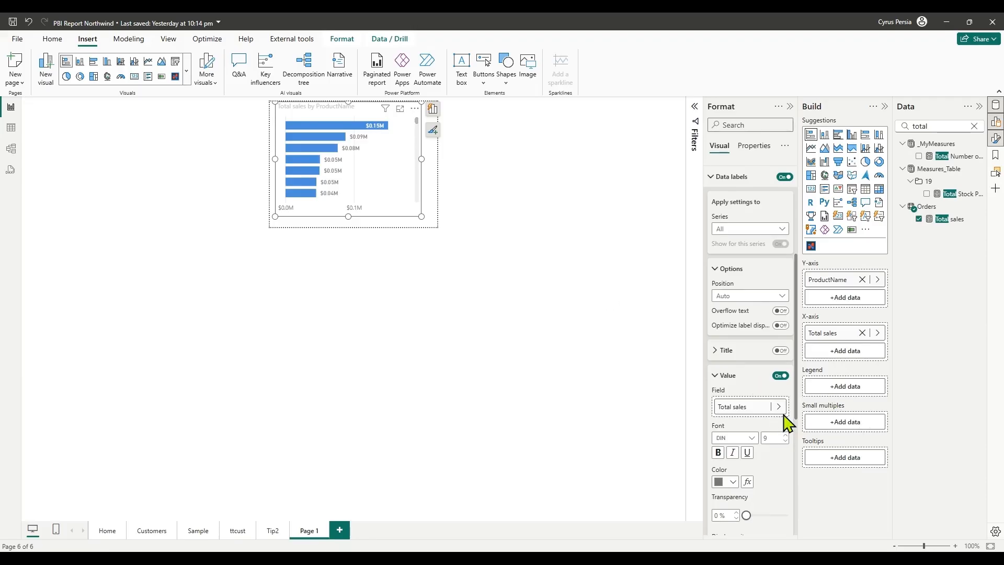
left_click_drag(950, 126, 851, 139)
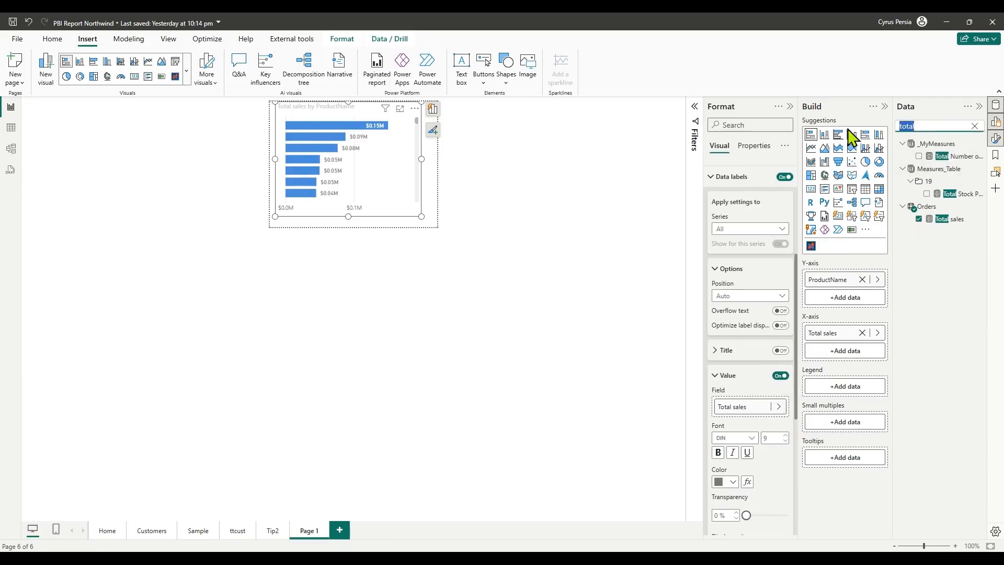
type("product")
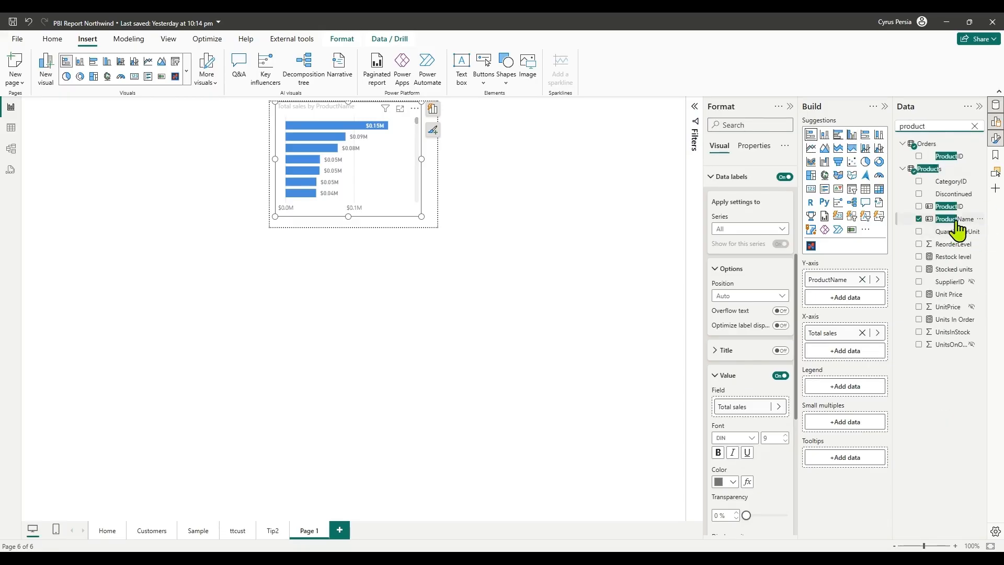
left_click_drag(957, 229, 764, 410)
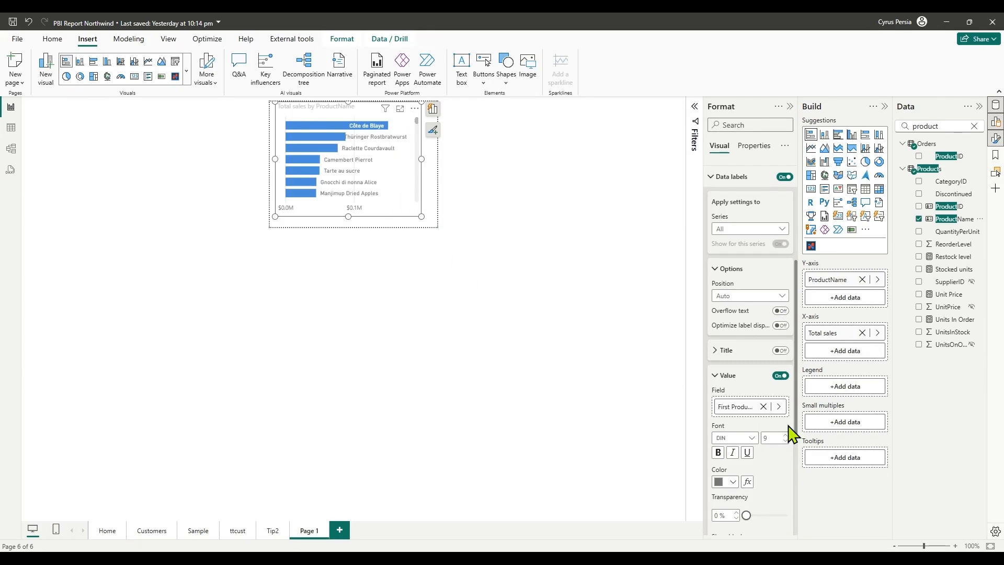
- Format the data labels with Inside base position, black text colour and overflow text enabled
left_click(783, 296)
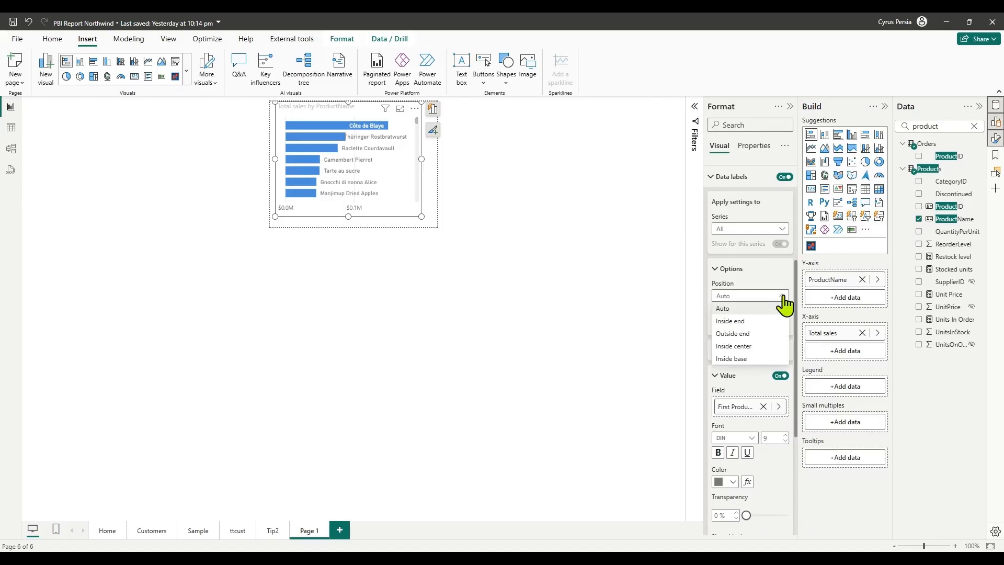
left_click(731, 359)
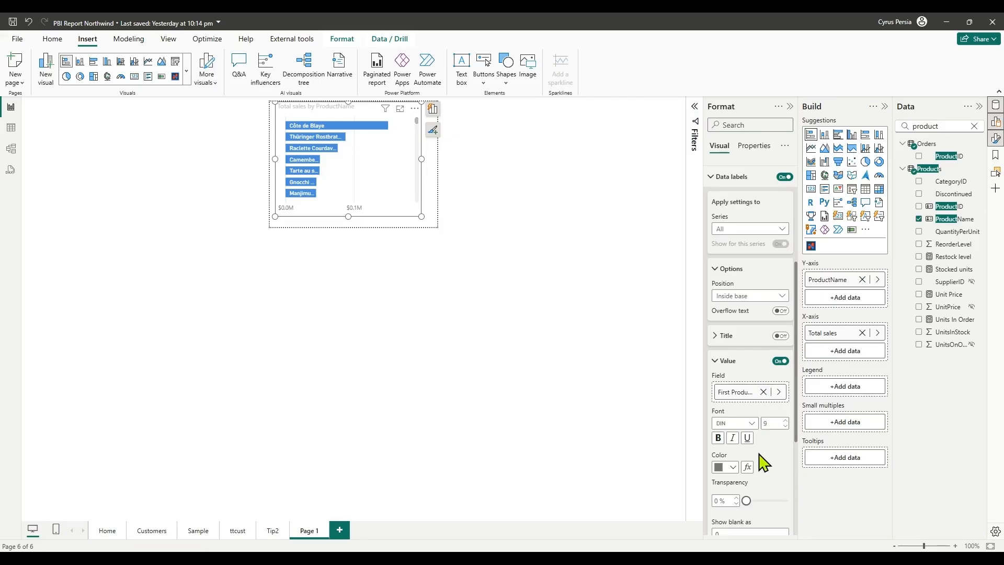
scroll(764, 463, "down", 2)
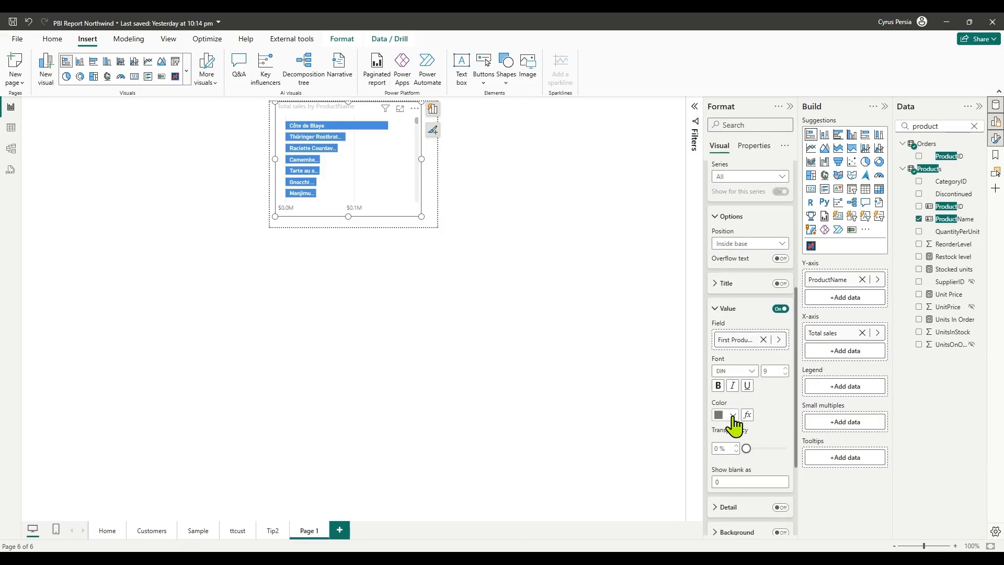
left_click(733, 416)
left_click(735, 253)
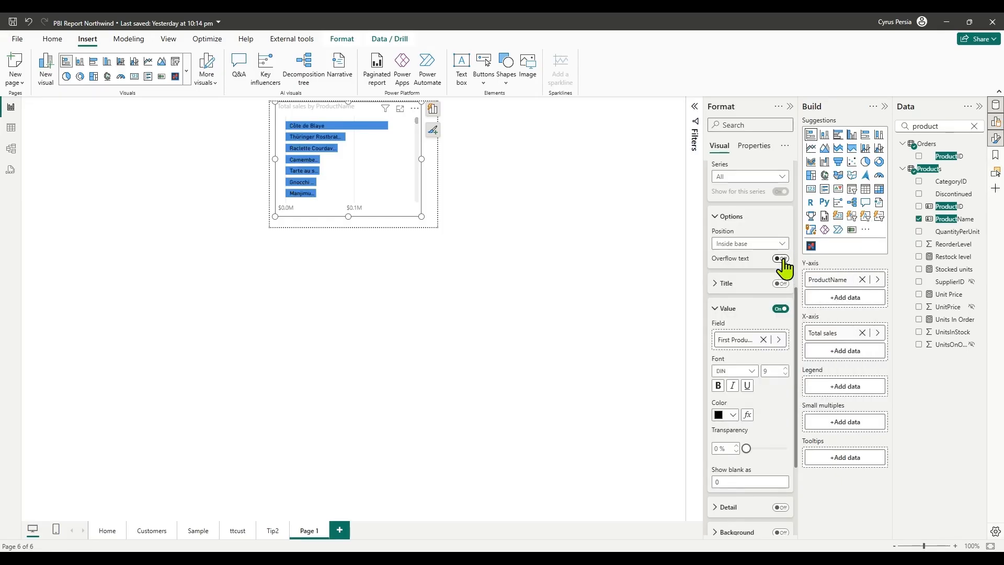
left_click(780, 258)
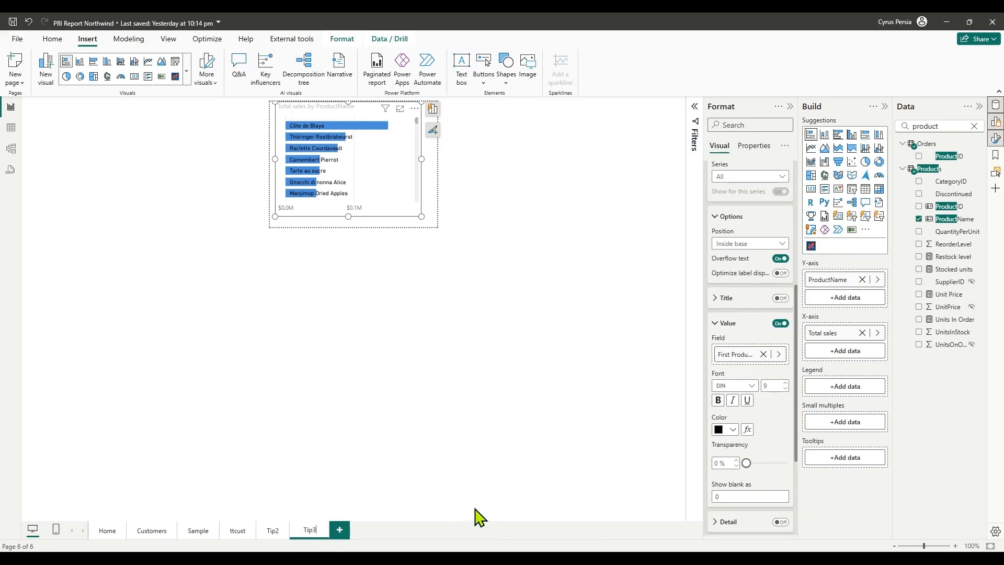
- Rename the tooltip page as Tip3 and return to the Home page
left_click(484, 463)
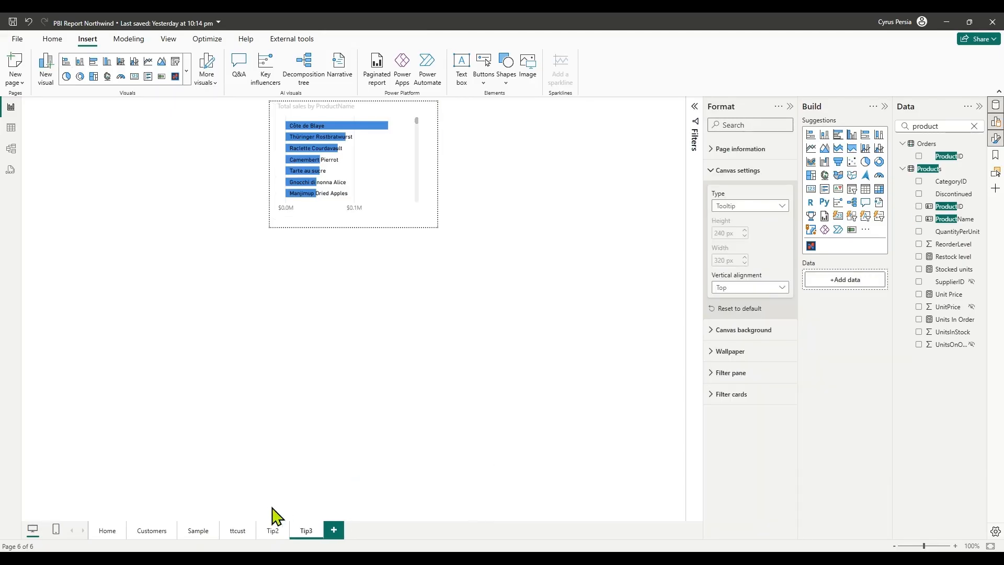
left_click(108, 534)
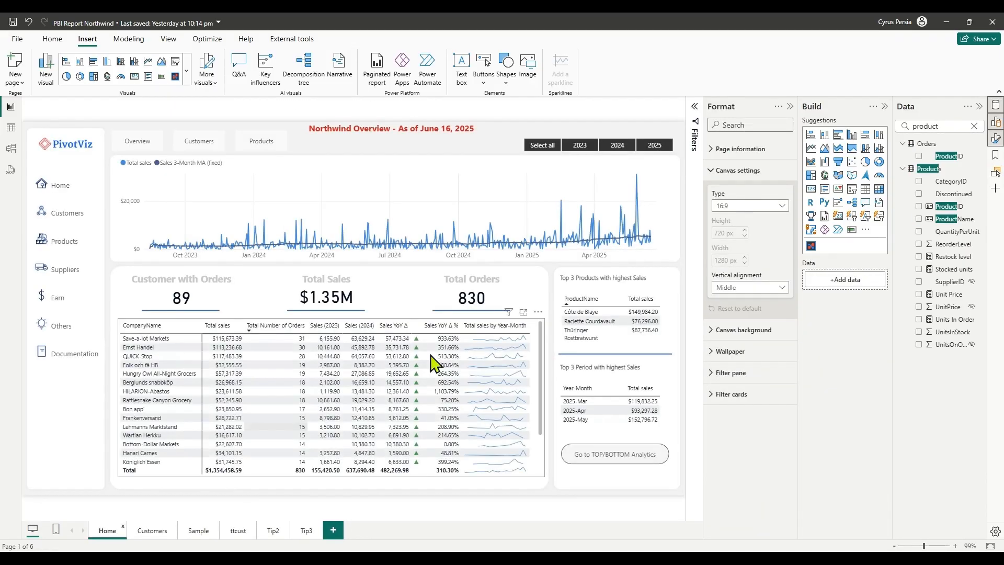
- Set the tooltip page of the company sales matrix to Tip3 and preview it on a matrix row
left_click(539, 395)
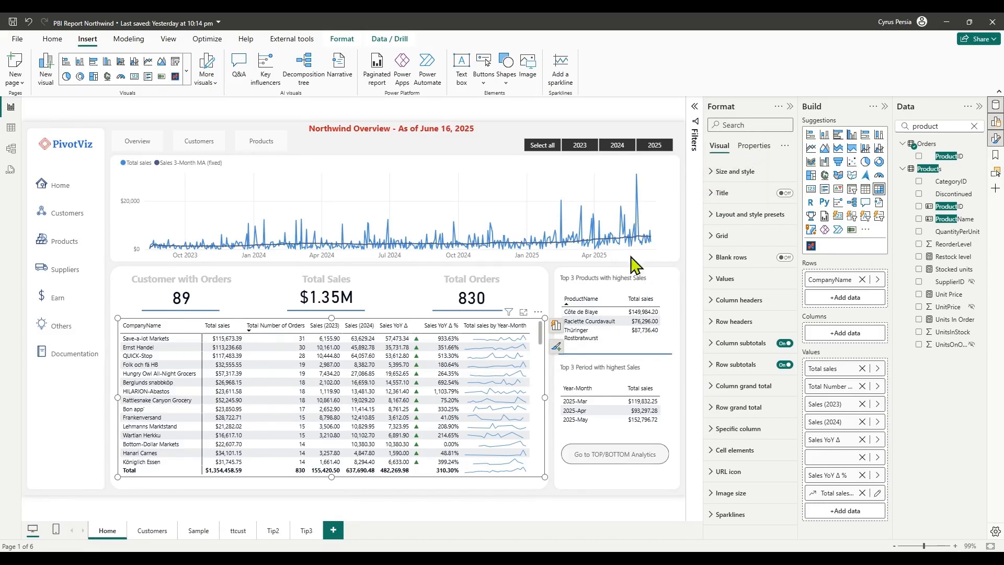
left_click(745, 155)
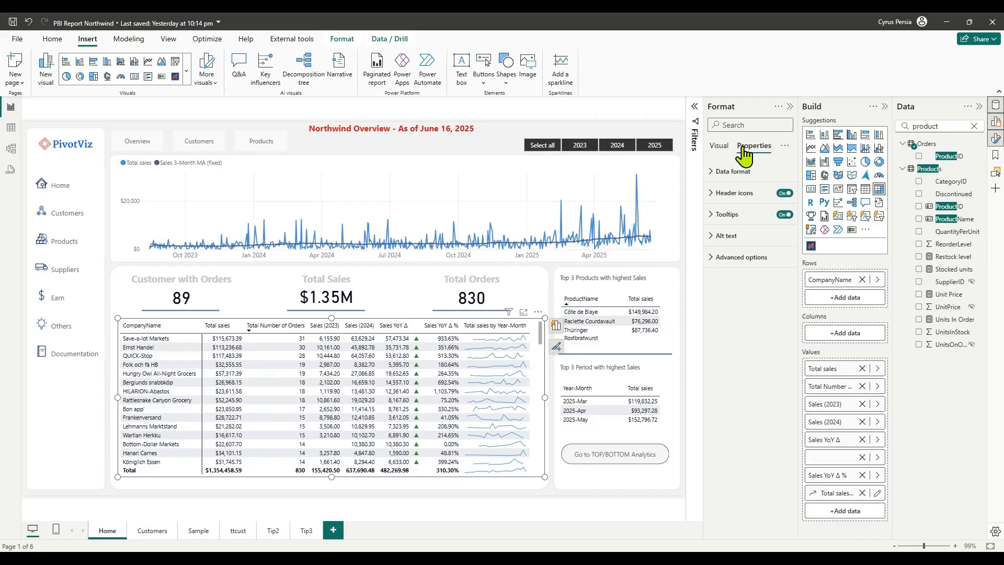
left_click(711, 215)
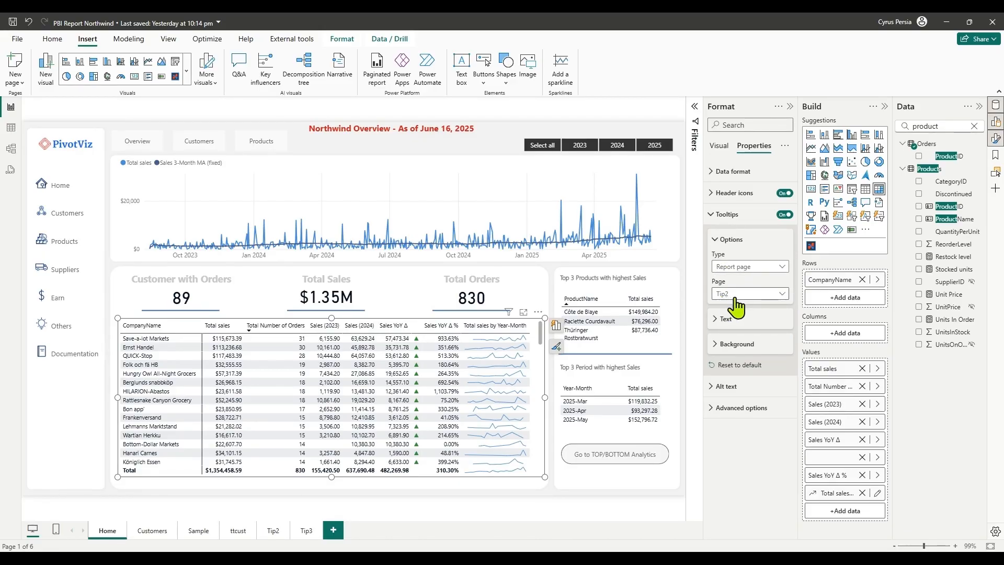
left_click(783, 295)
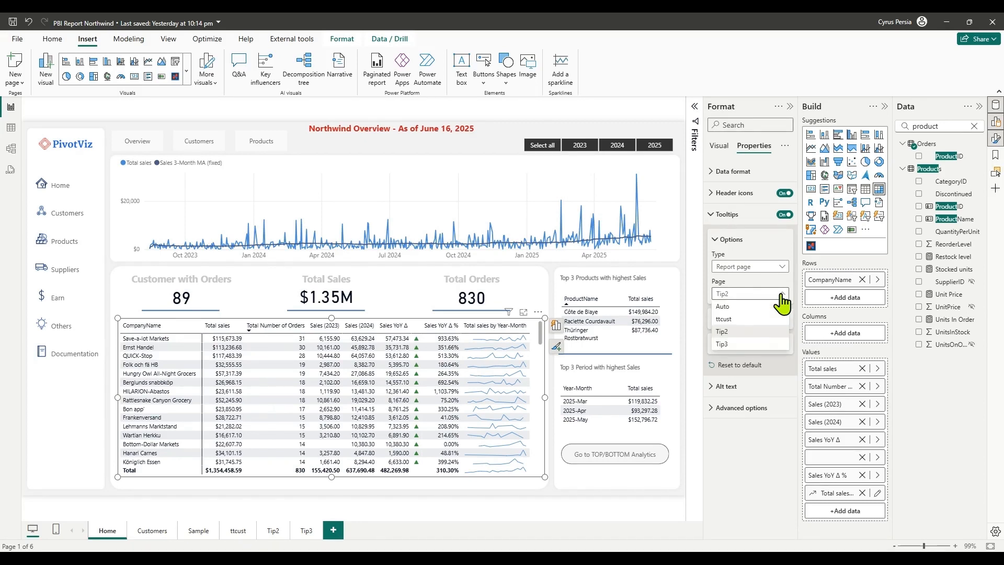
left_click(723, 344)
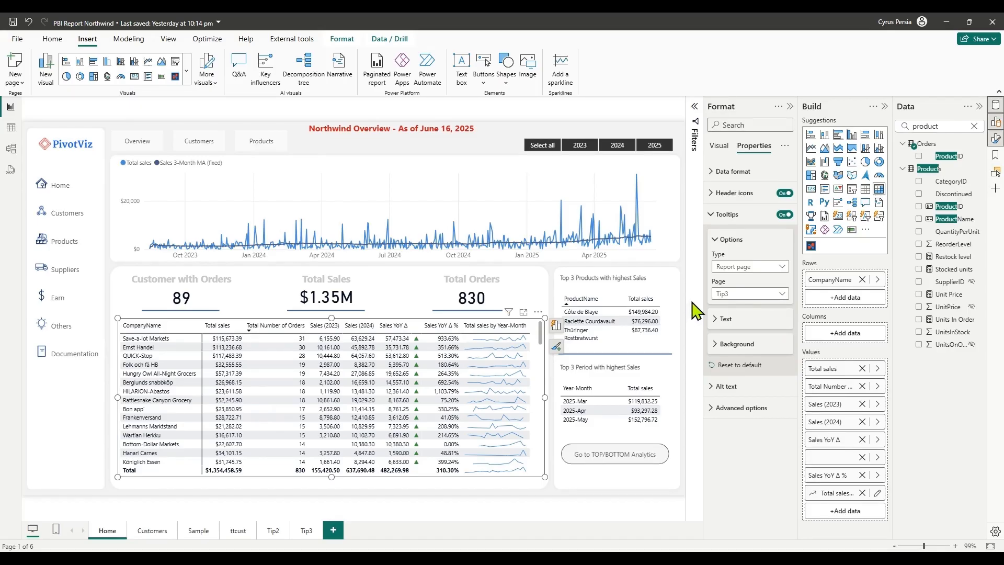
mouse_move(226, 353)
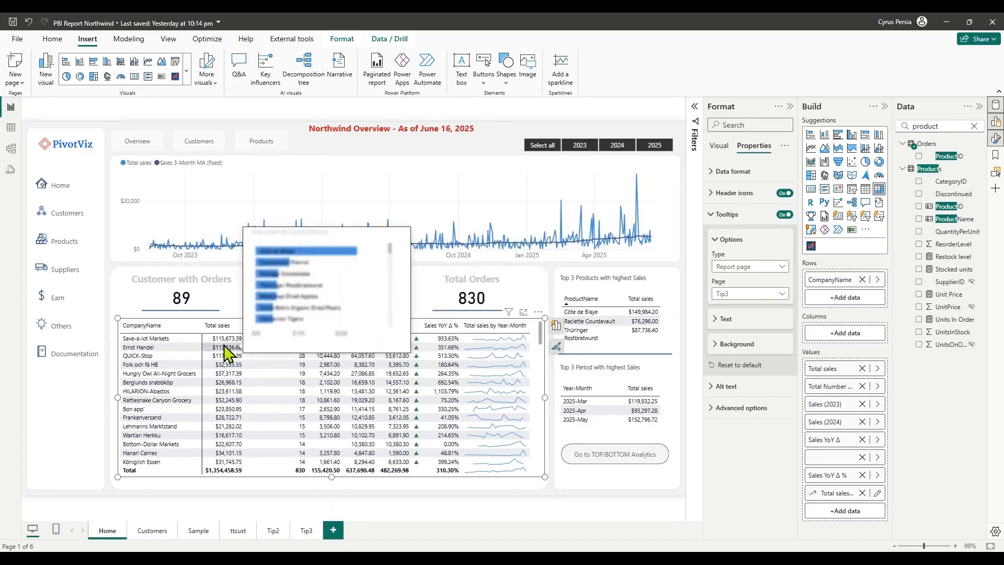